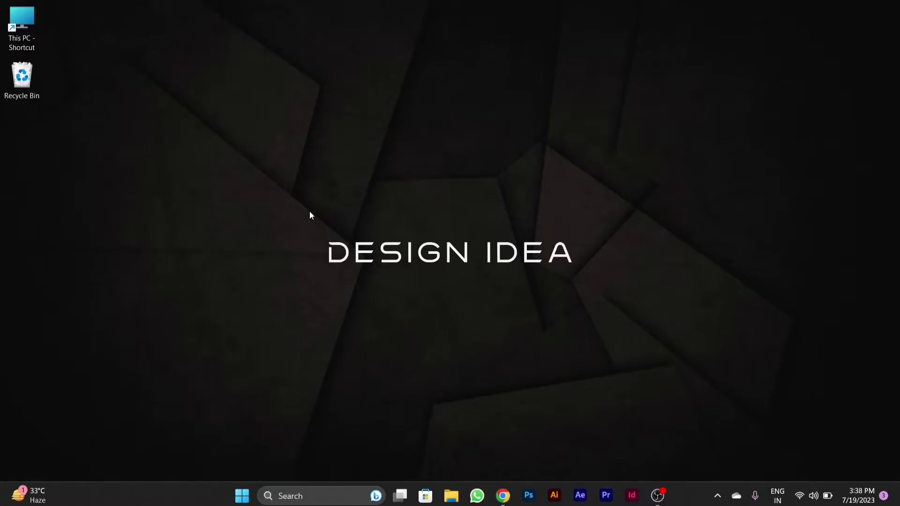
Open Windows Settings from the taskbar's right-click quick menu
right_click(244, 498)
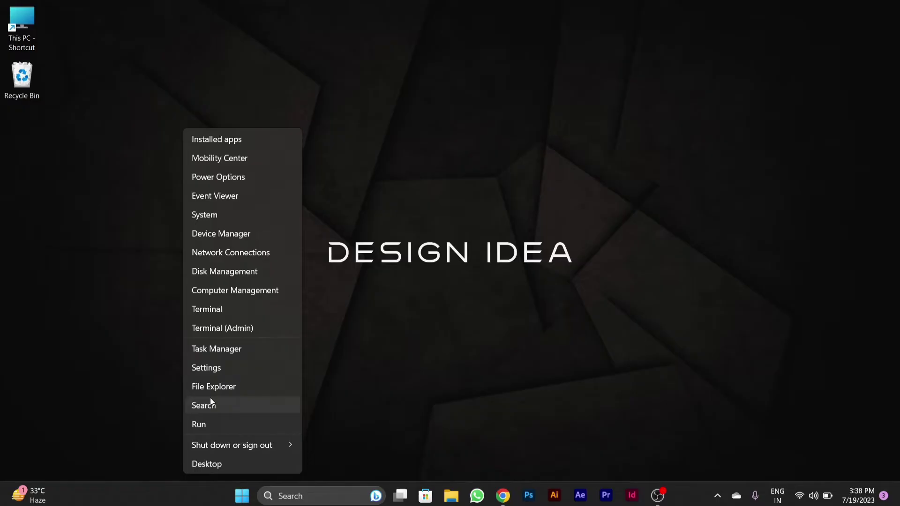
left_click(227, 371)
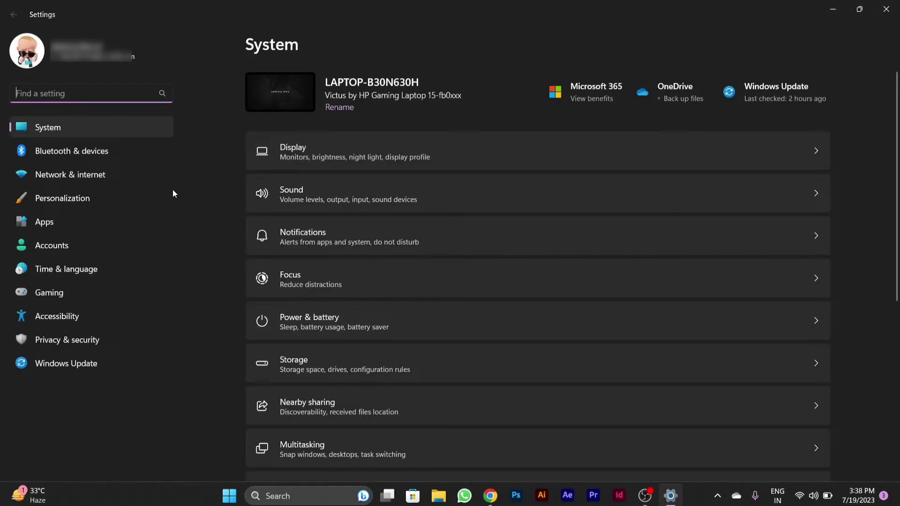
Go to System and open the Power & battery page
left_click(71, 134)
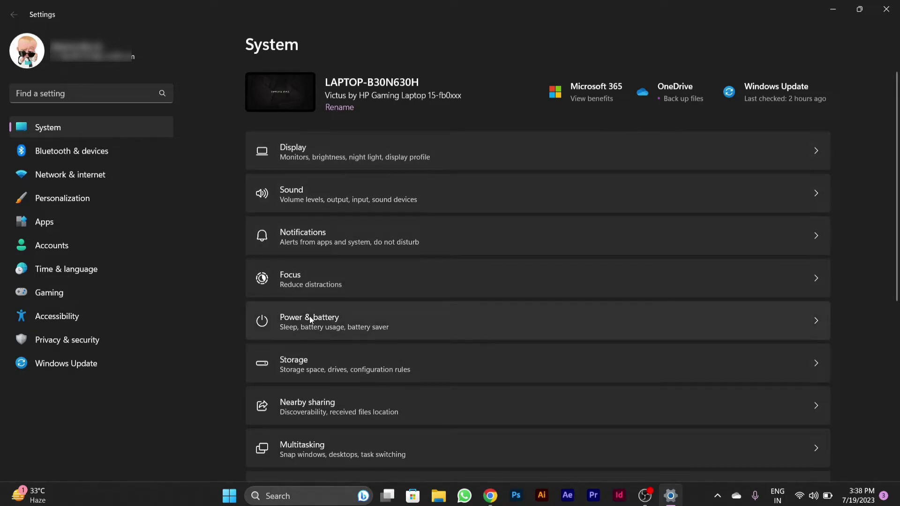
left_click(384, 321)
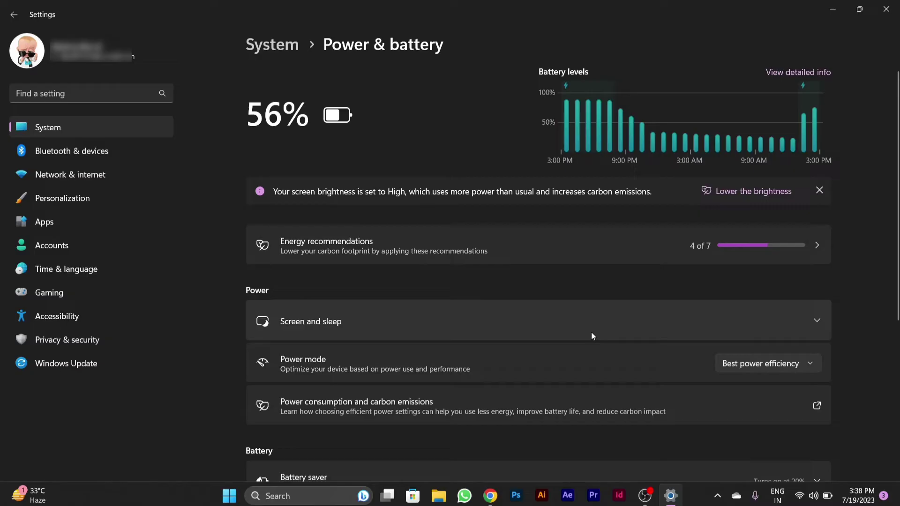
Expand Screen and sleep to show its four 10-minute timeouts
left_click(817, 321)
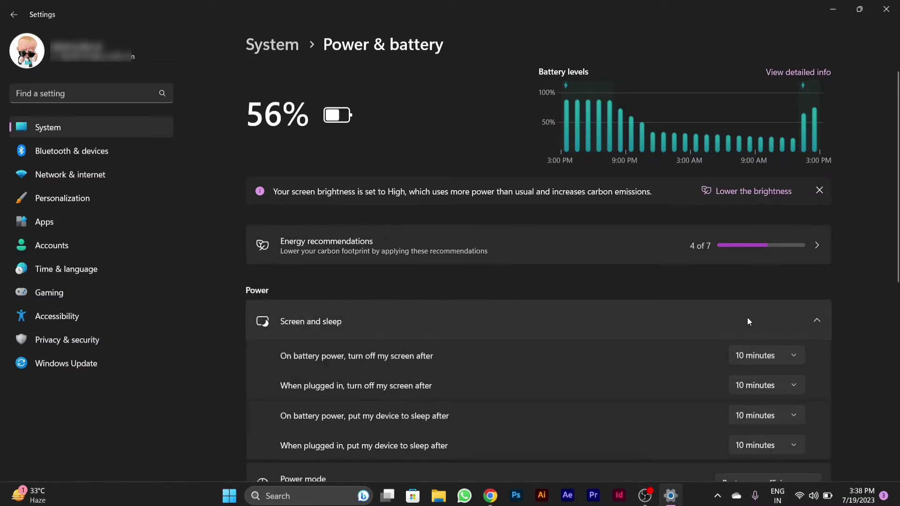
scroll(704, 296, "down", 2)
scroll(591, 261, "down", 2)
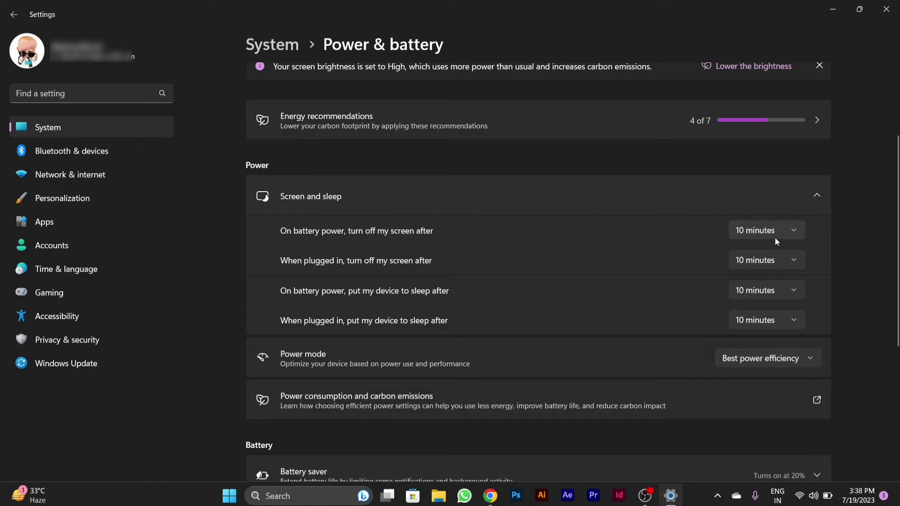
Choose Never for the on-battery and plugged-in screen-off timeouts
left_click(794, 230)
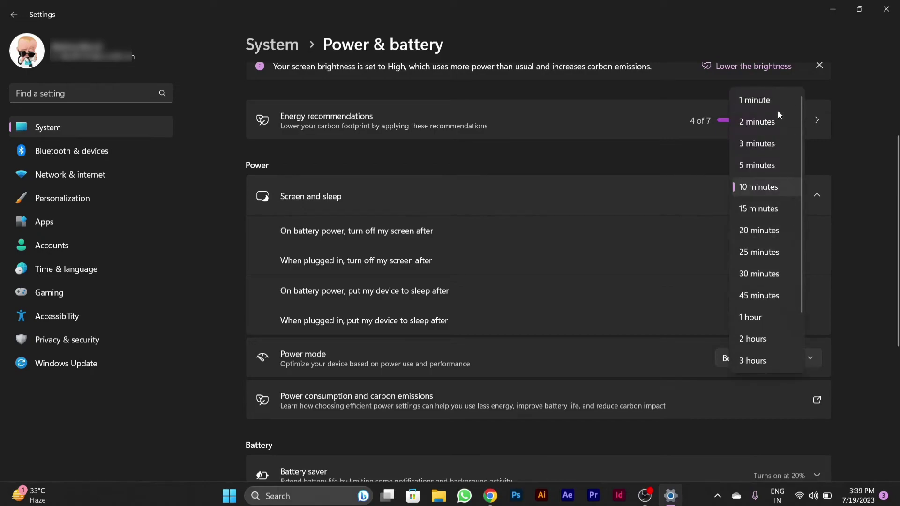
scroll(759, 340, "down", 2)
scroll(759, 340, "down", 1)
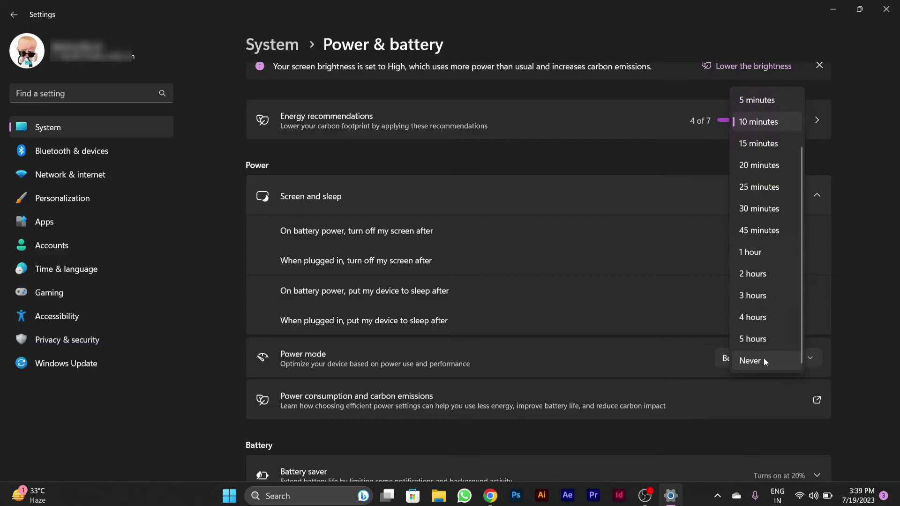
left_click(765, 360)
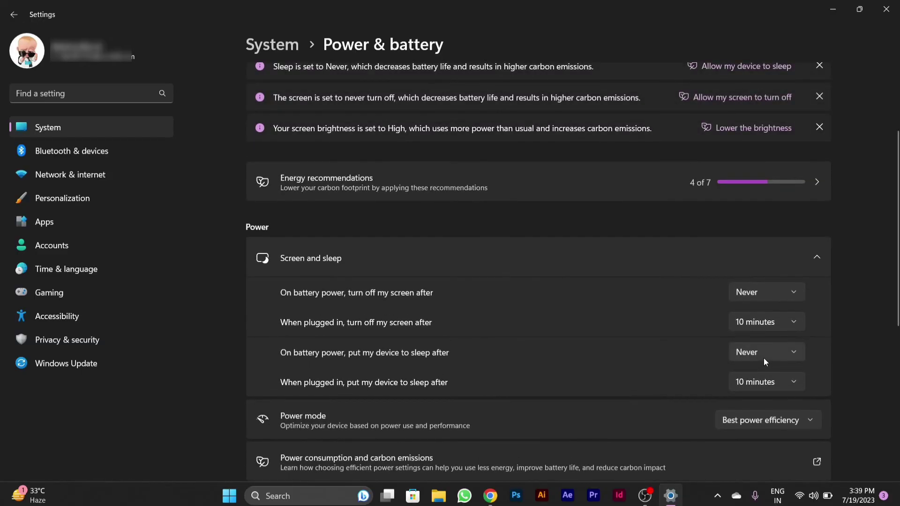
left_click(780, 322)
scroll(769, 358, "down", 2)
scroll(768, 383, "down", 1)
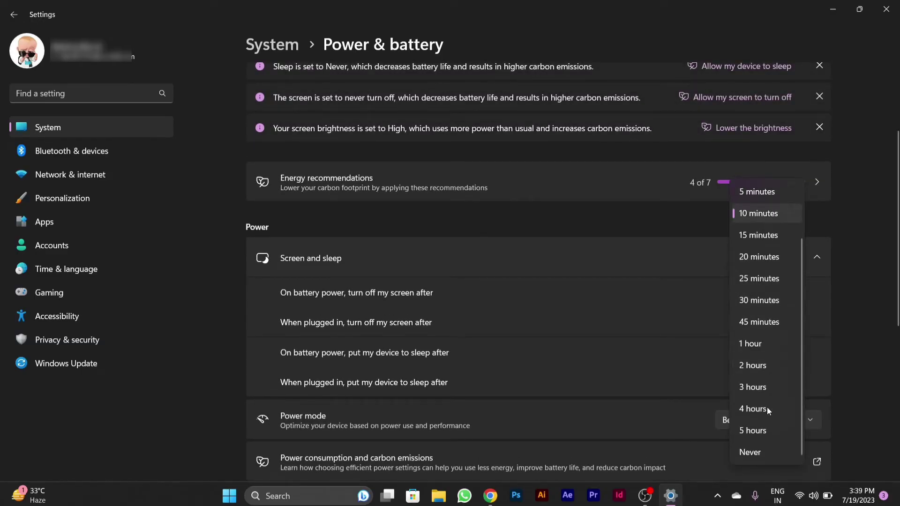
left_click(776, 455)
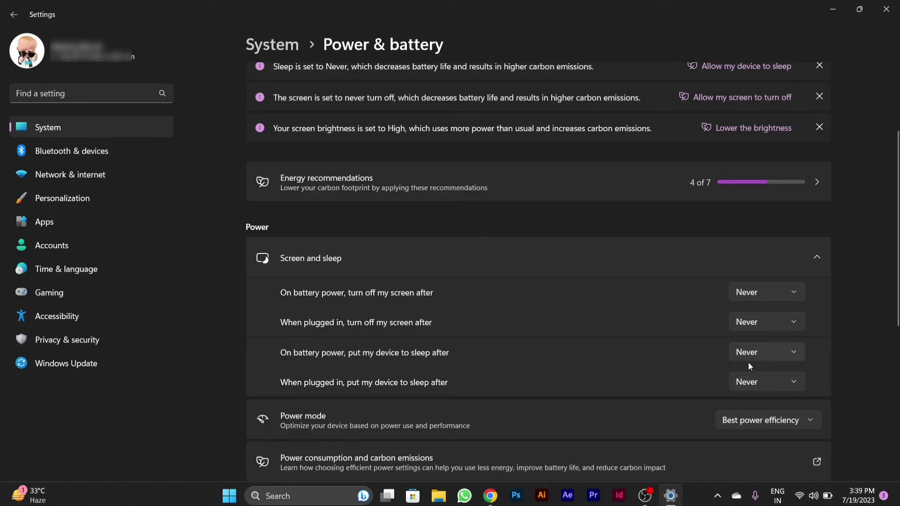
scroll(696, 357, "down", 1)
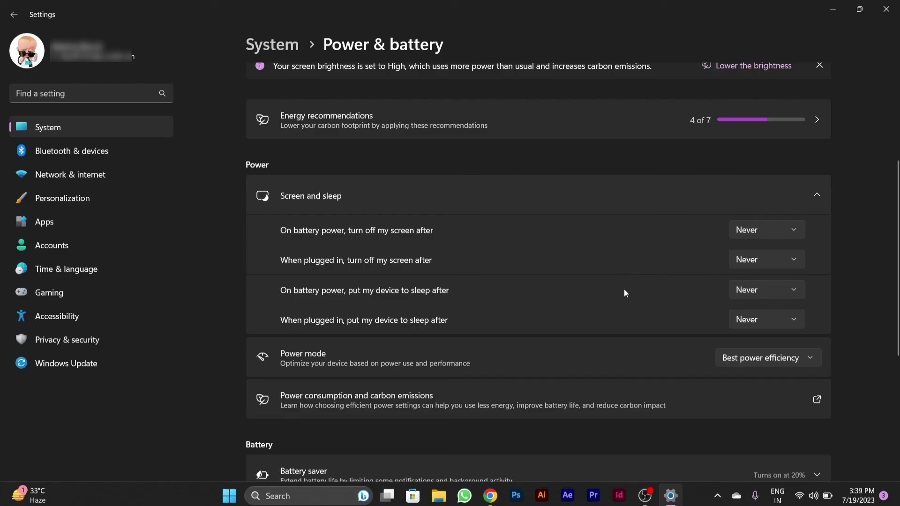
Collapse the Screen and sleep section to show the Never warnings
left_click(821, 198)
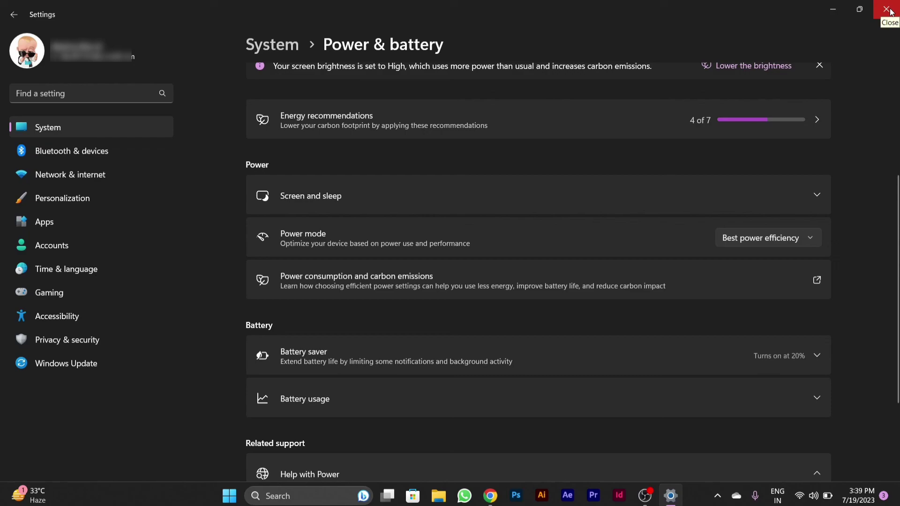
scroll(891, 74, "up", 2)
scroll(890, 112, "up", 1)
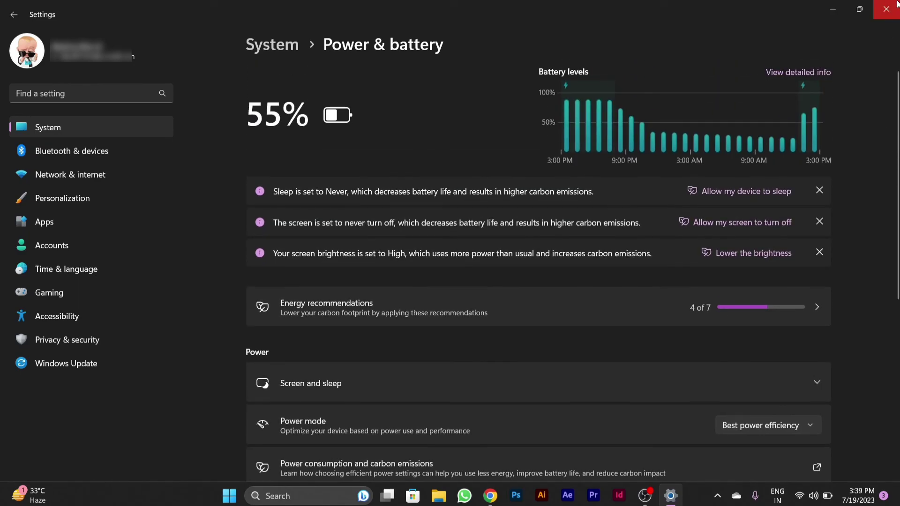